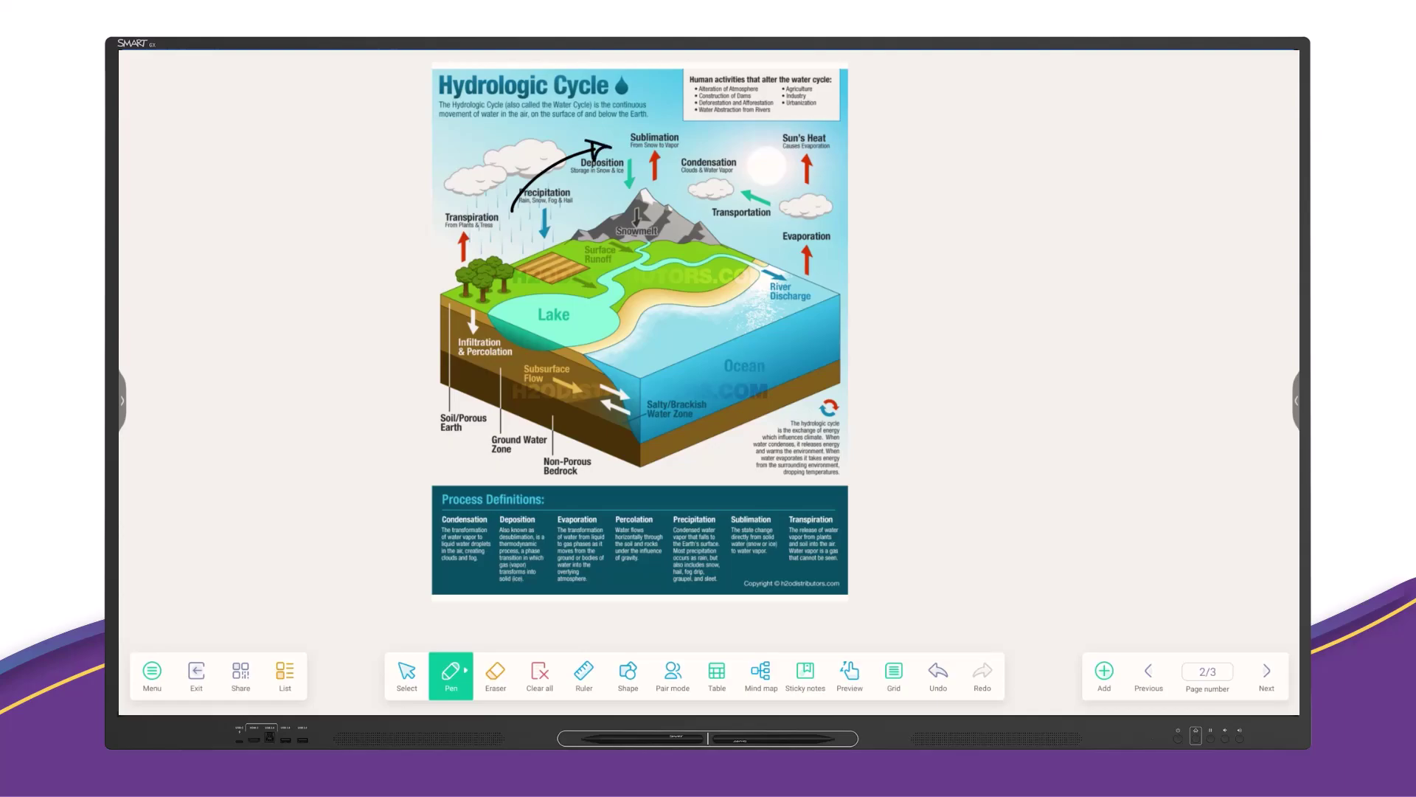
Step: Annotate the hydrologic cycle diagram with a curved pen stroke
drag(670, 158, 741, 199)
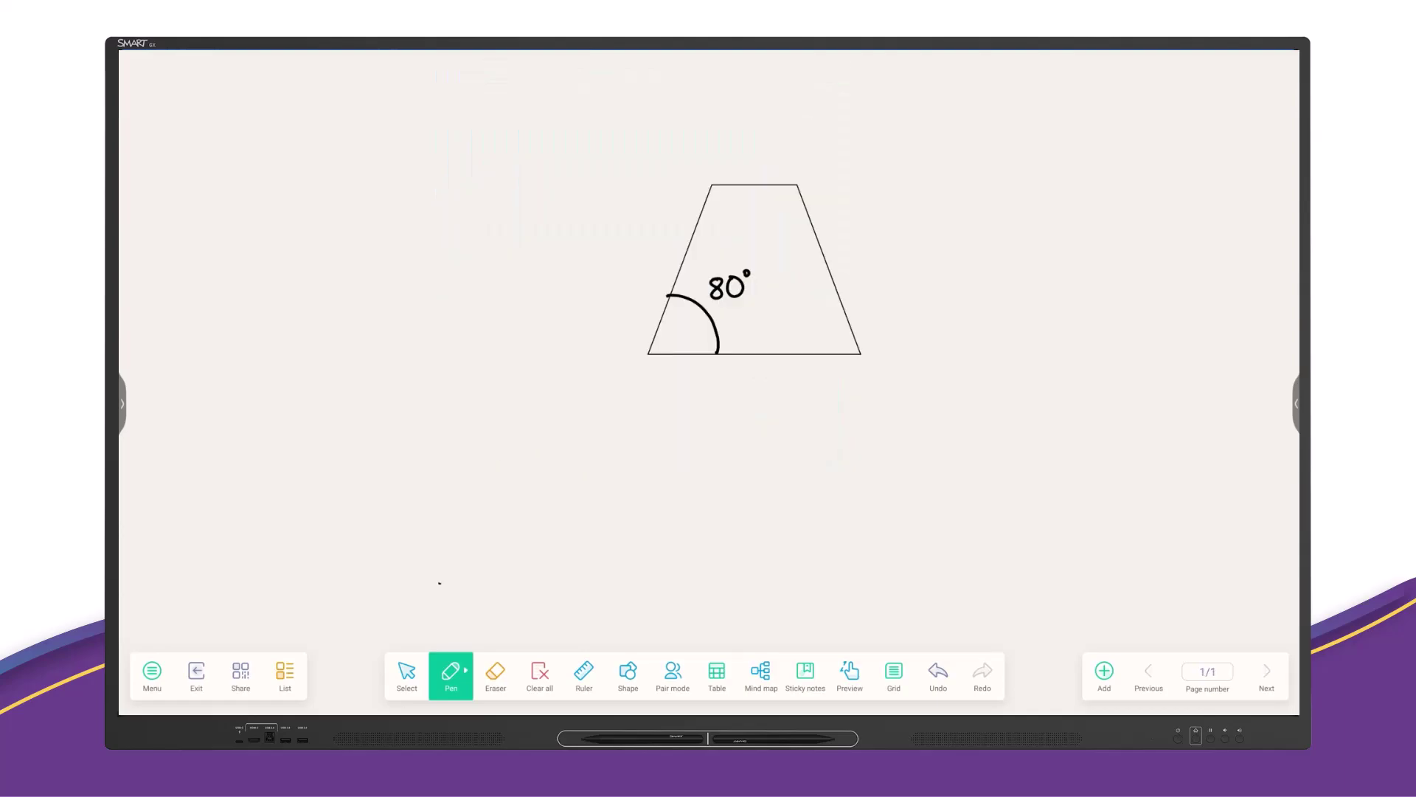
Step: Erase the angle arc and 80° label from the trapezoid
drag(690, 292, 768, 278)
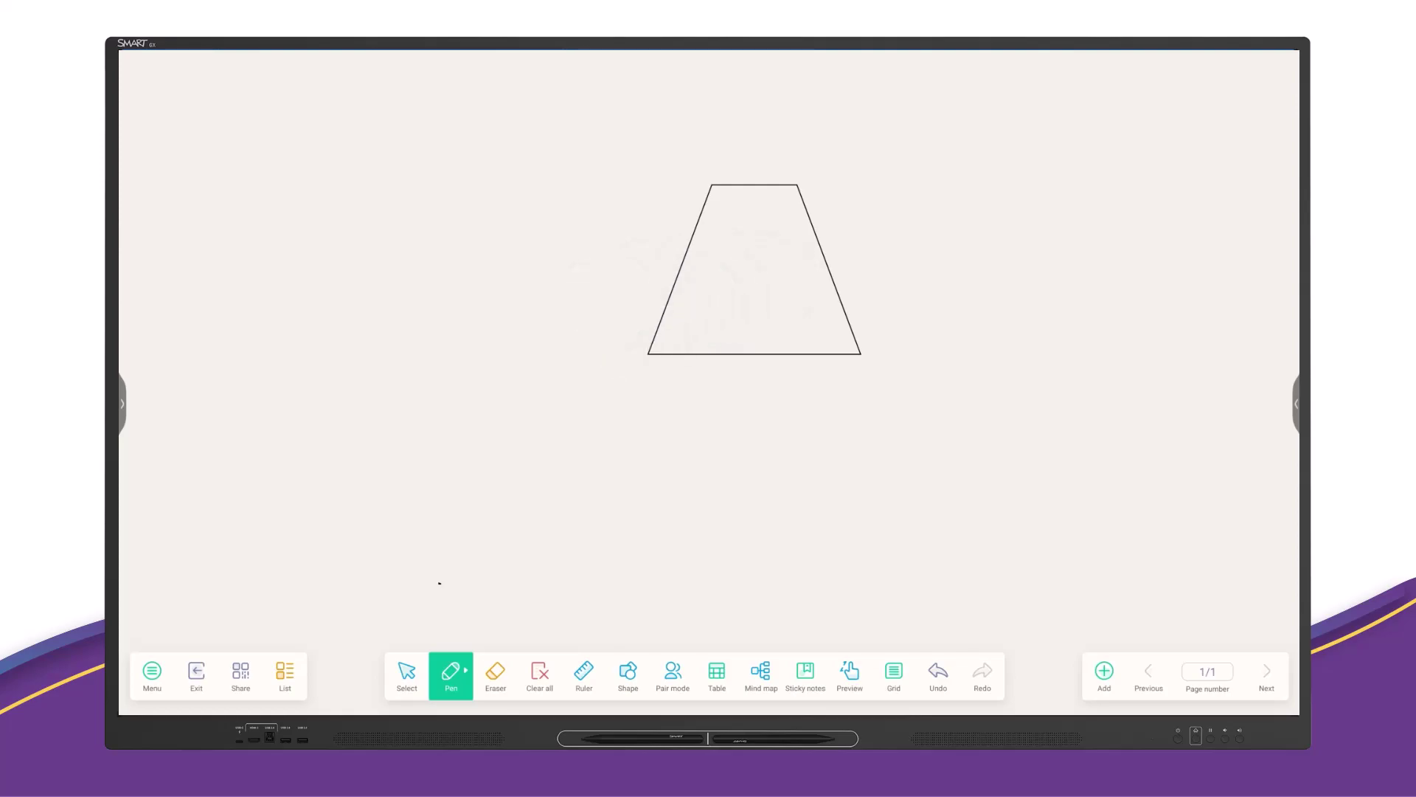
Step: Choose the magic wand pen and sketch a rough house at the top-left
click(450, 672)
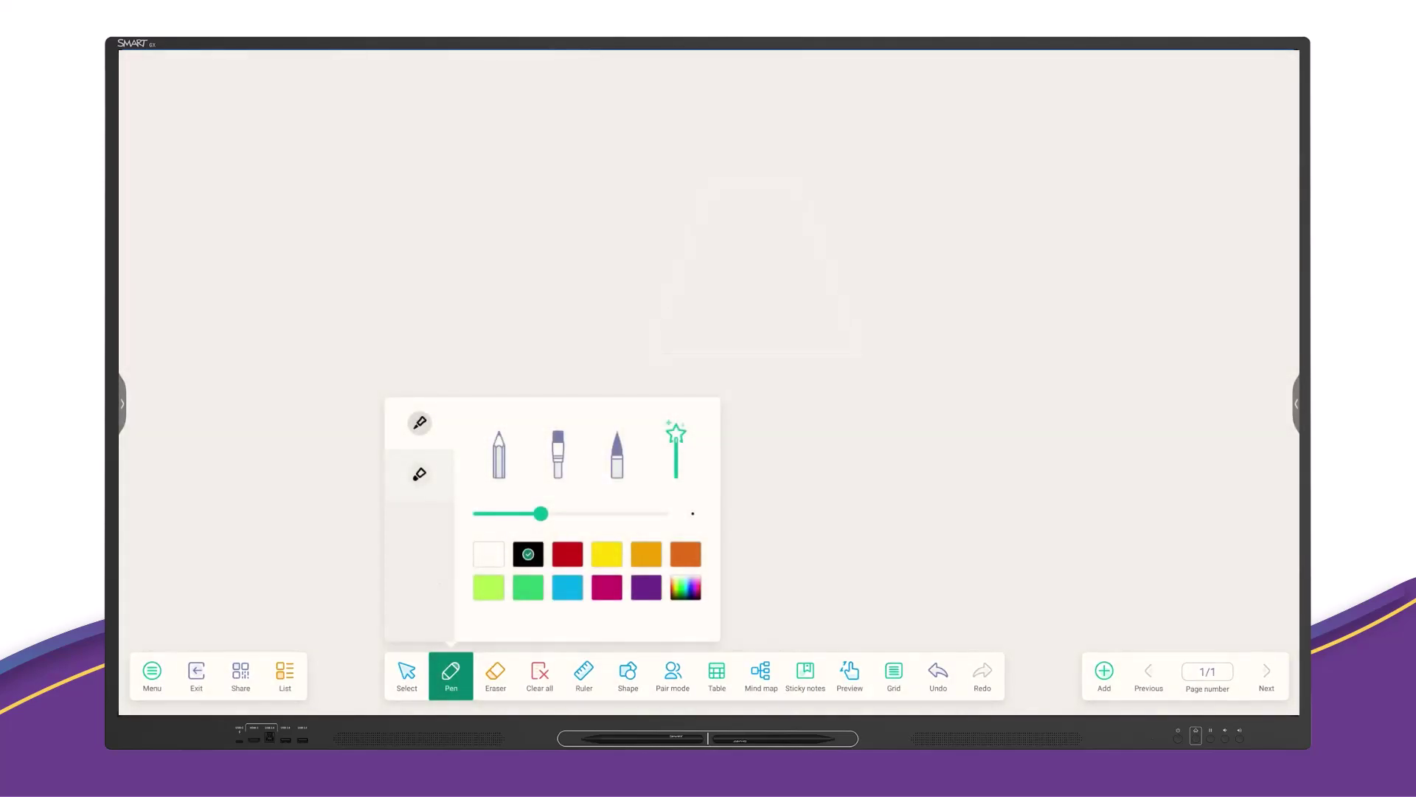
mouse_move(672, 400)
mouse_down()
mouse_move(641, 487)
mouse_move(703, 420)
mouse_up()
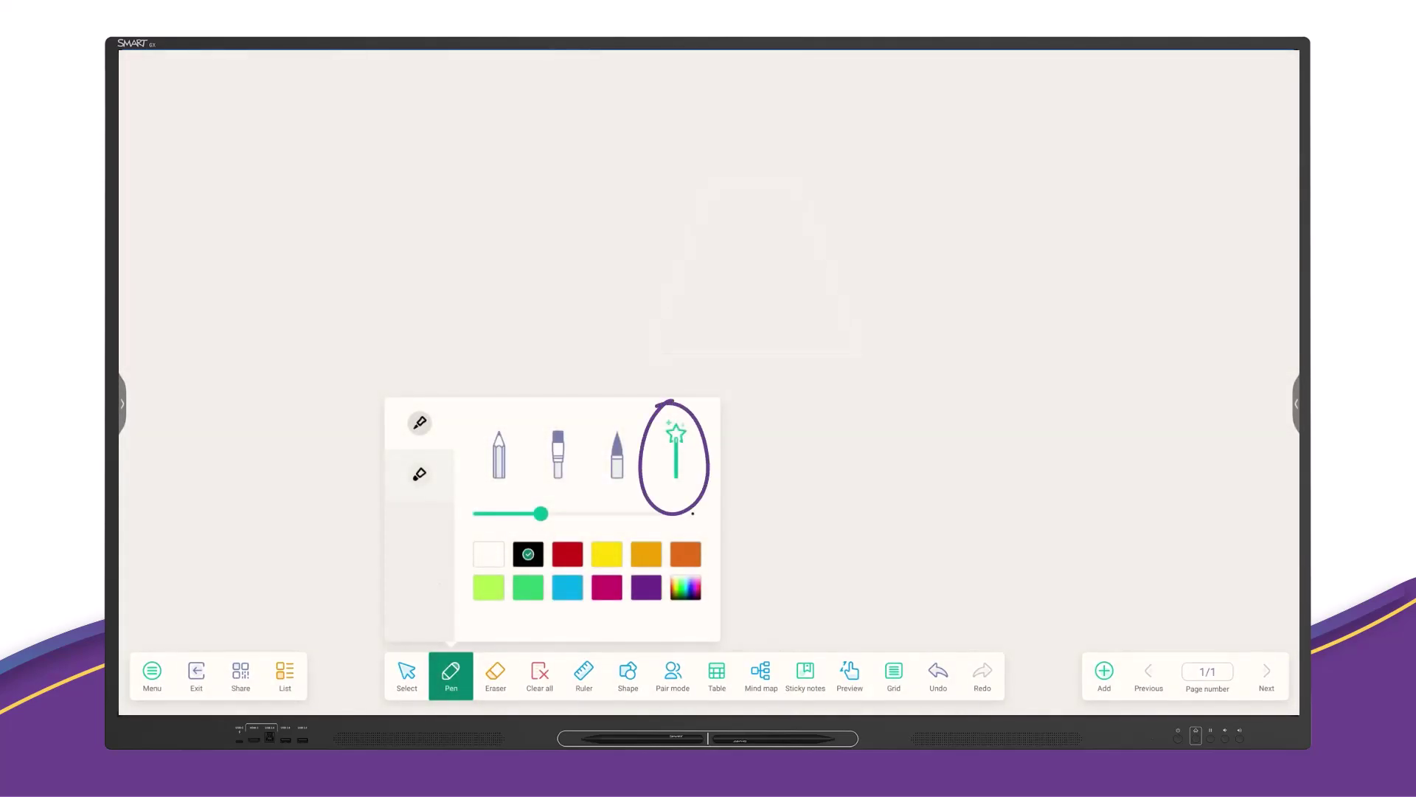
drag(302, 174, 376, 174)
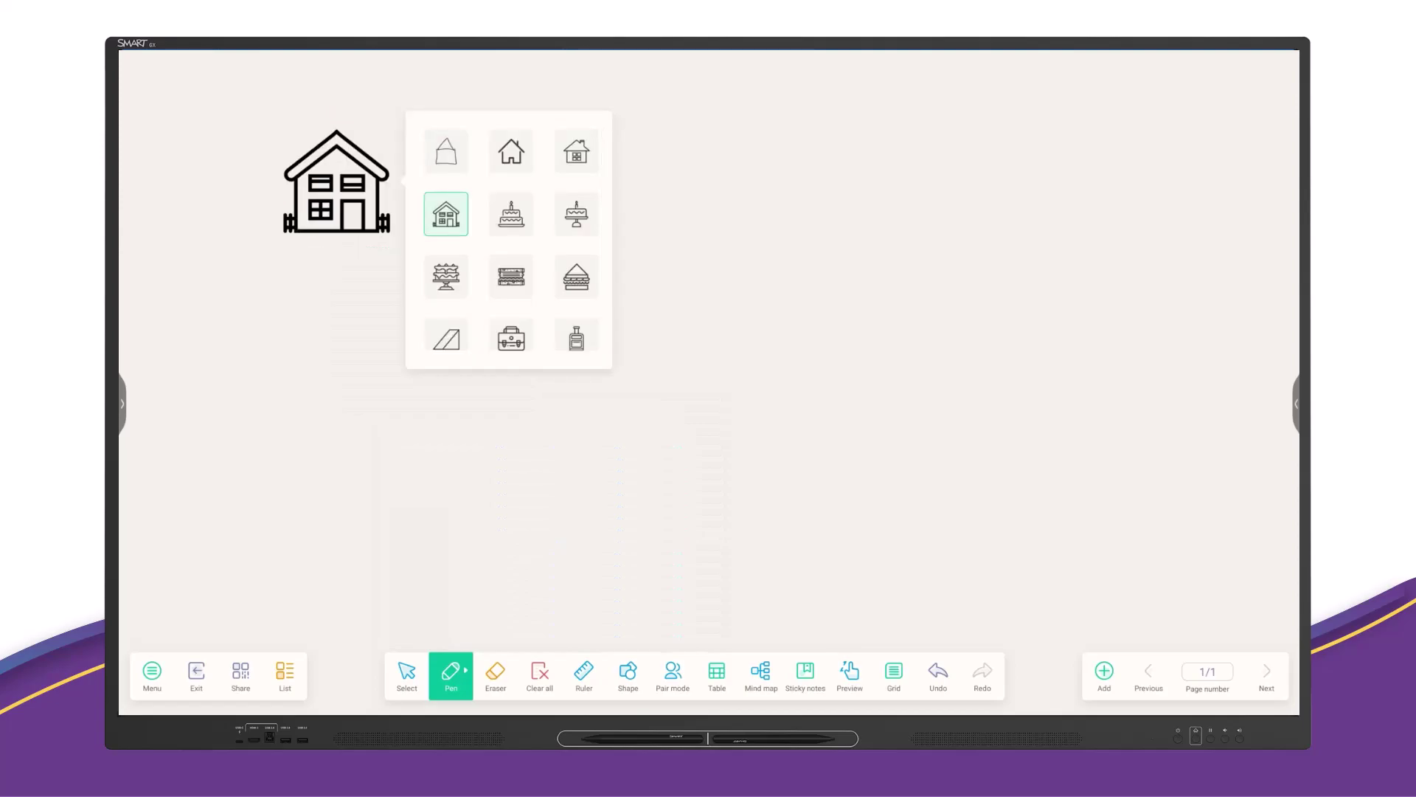
Step: Sketch a two-wheeled car below the house and replace it with the sedan icon
mouse_move(278, 367)
mouse_down()
mouse_move(294, 338)
mouse_move(354, 313)
mouse_up()
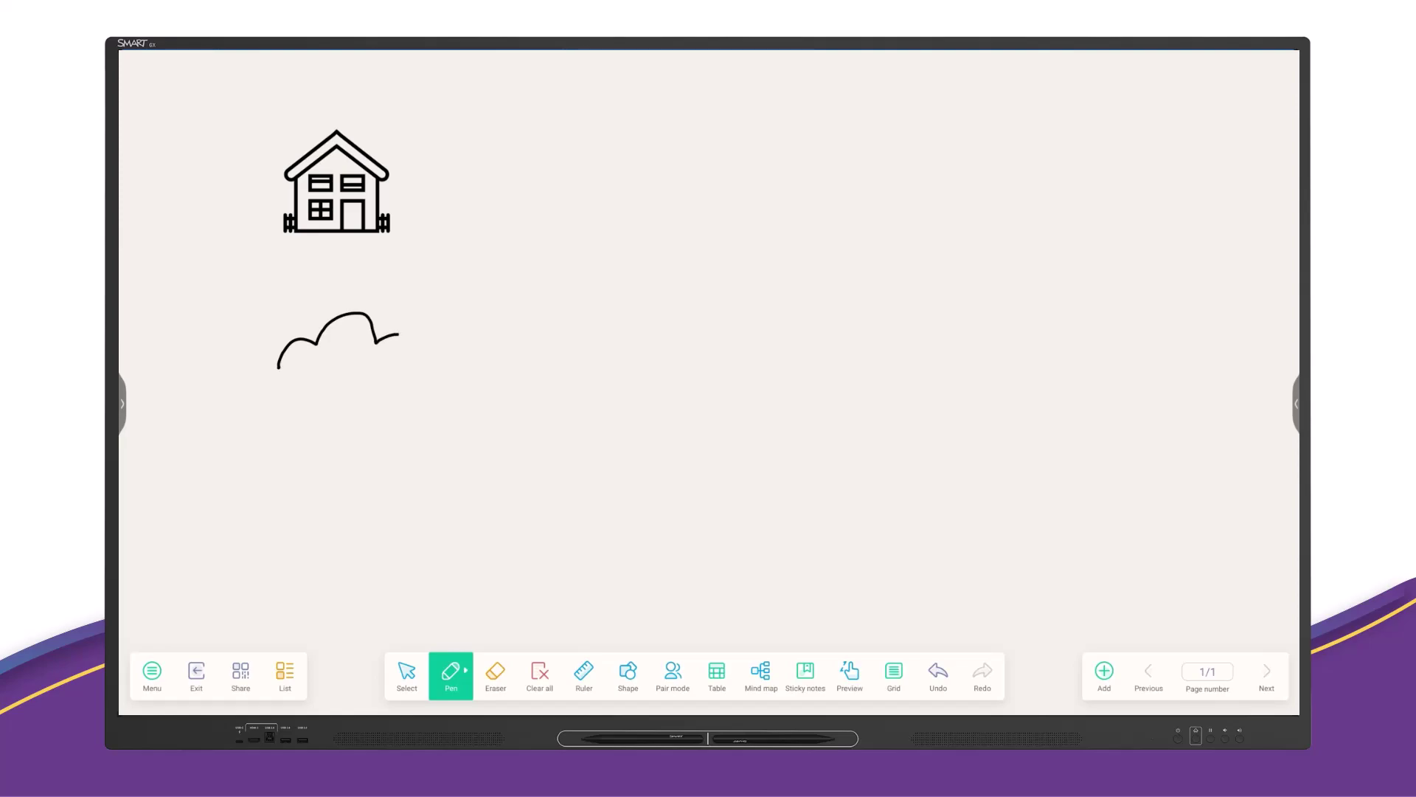
drag(350, 372, 279, 369)
click(547, 338)
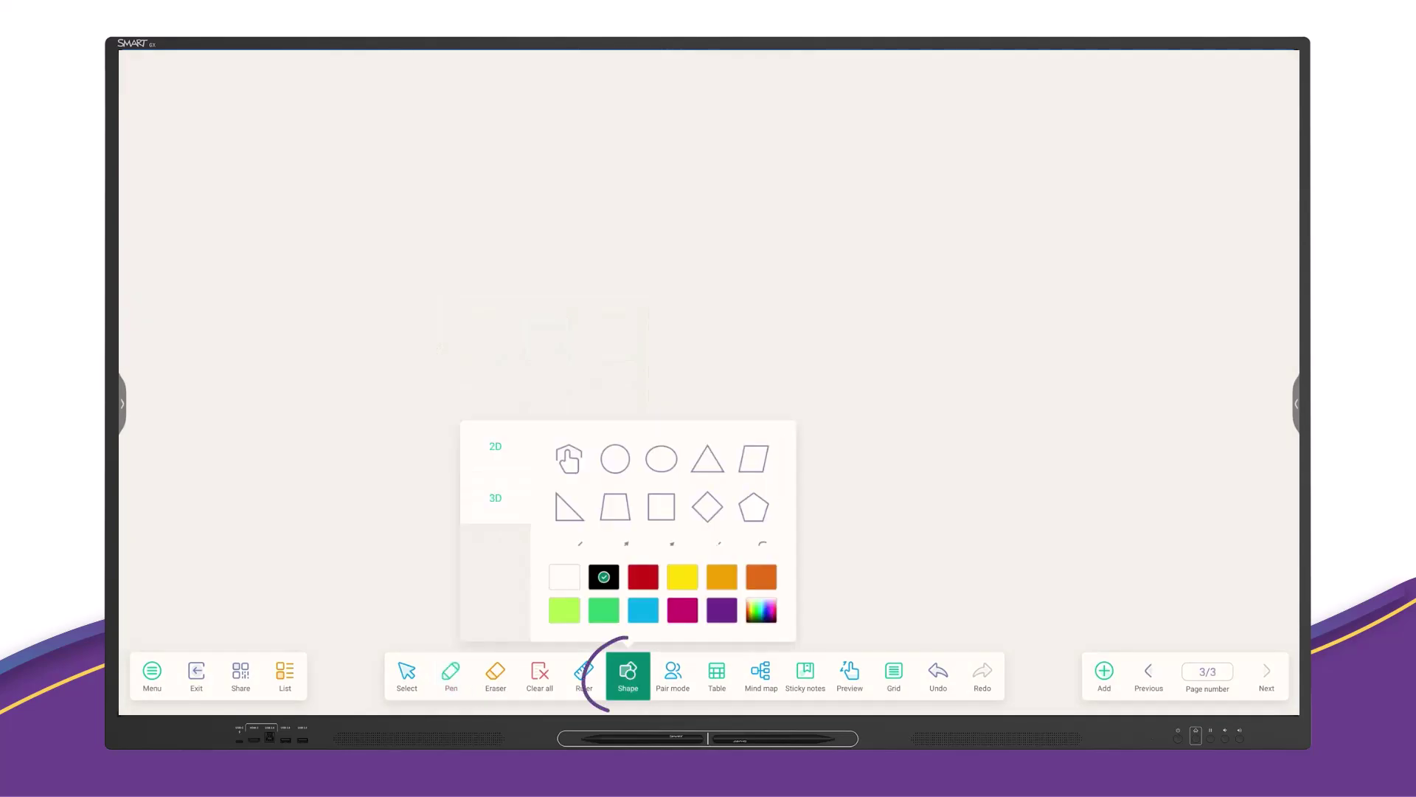
Step: Draw a 3D cuboid on the right side of the board
drag(617, 163, 786, 374)
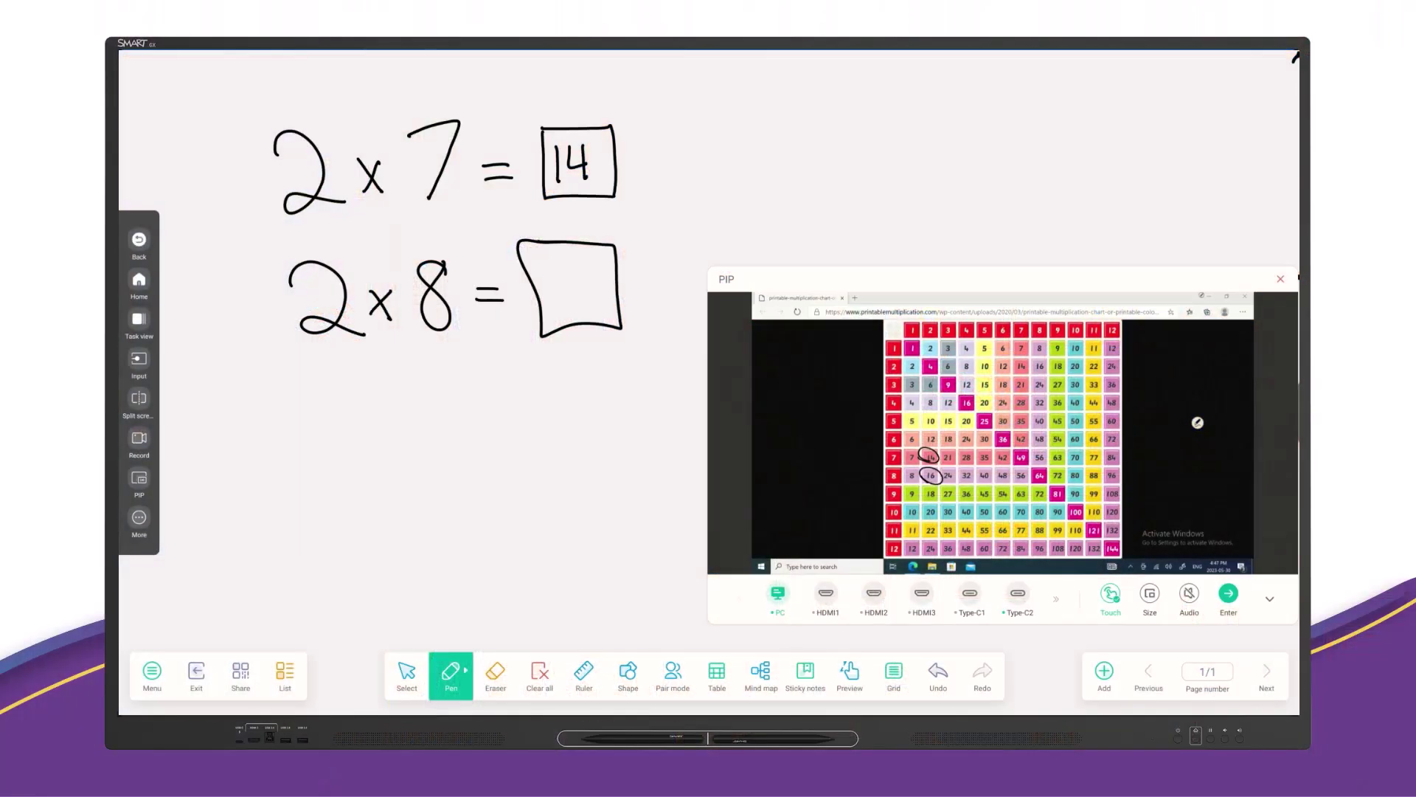
Step: Handwrite 16 as the answer to 2 × 8 beside the chart
drag(590, 258, 574, 283)
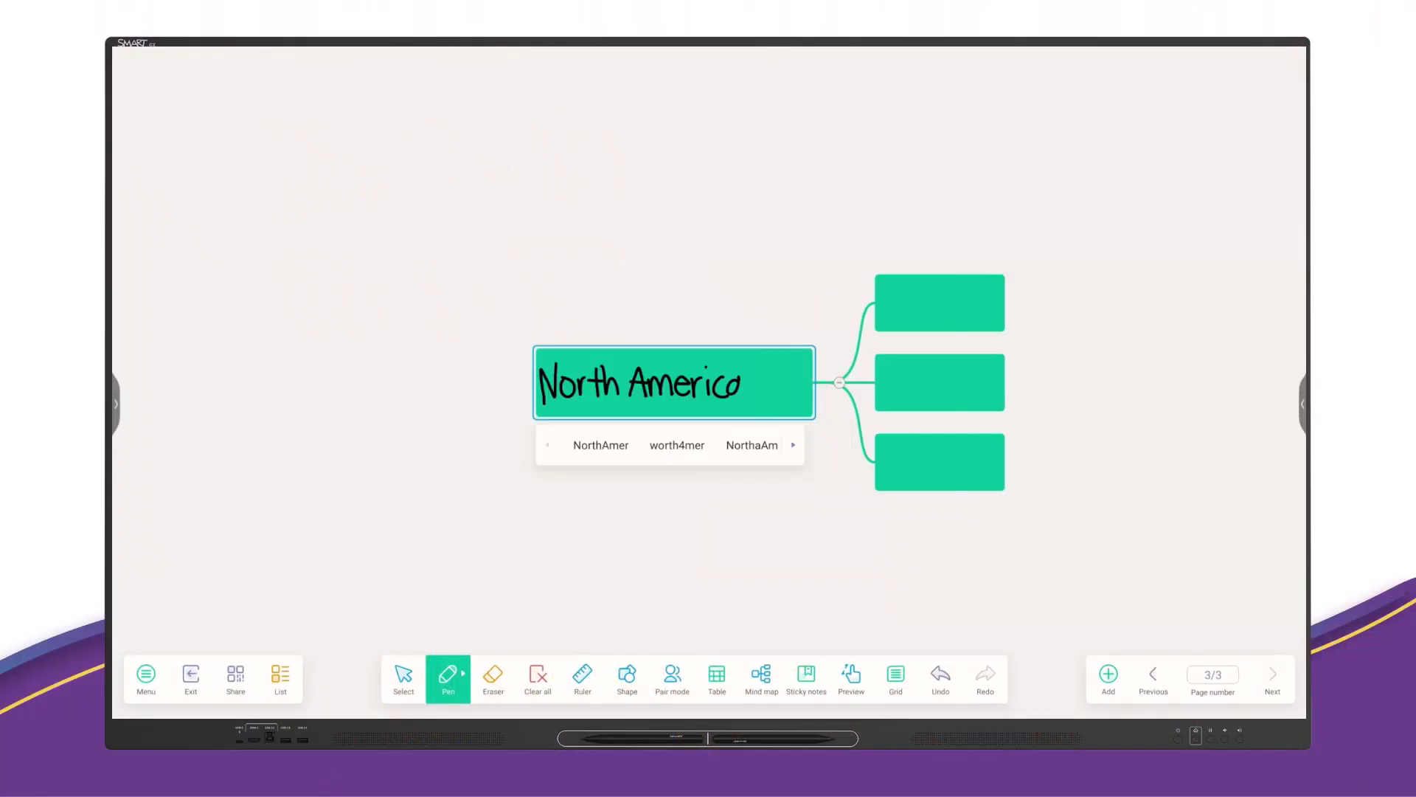